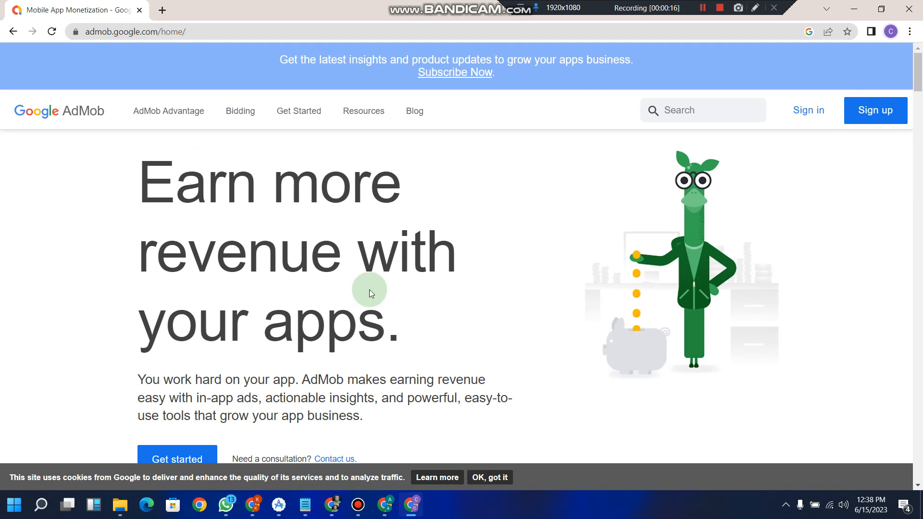
Step: Start AdMob sign-up and verify the Google account by entering its password
{"action": "left_click_drag", "start_coordinate": [919, 82], "coordinate": [919, 105]}
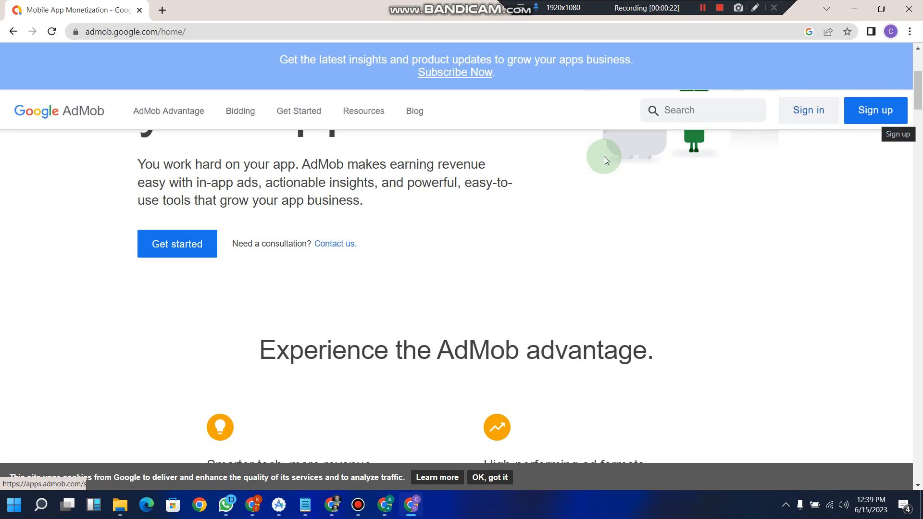
{"action": "left_click", "coordinate": [185, 252]}
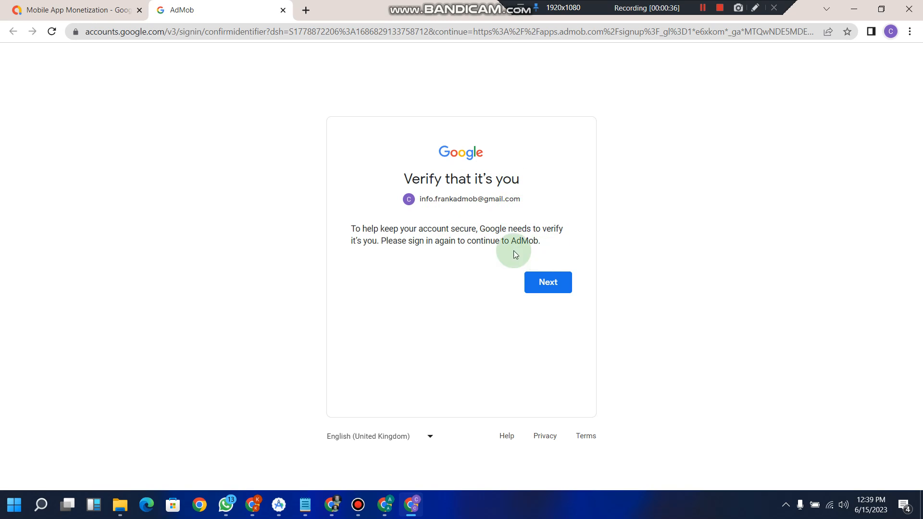
{"action": "left_click", "coordinate": [534, 281]}
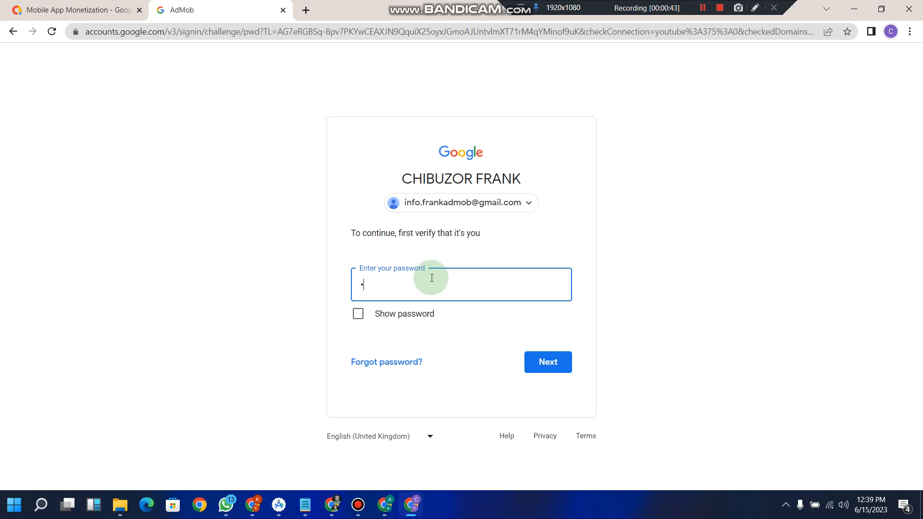
{"action": "type", "text": "••••••••••"}
{"action": "left_click", "coordinate": [543, 364]}
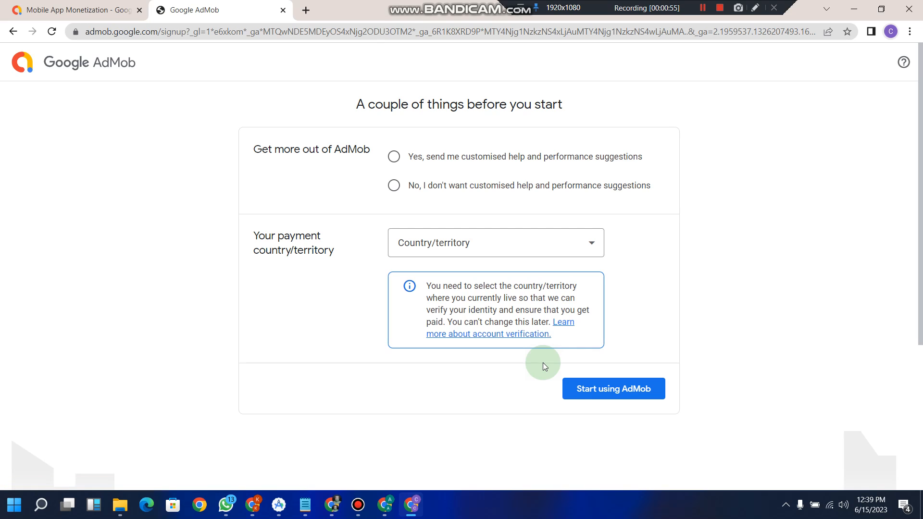
Step: Choose Nigeria as payment country, decline suggestions, accept the terms, and start using AdMob
{"action": "left_click", "coordinate": [588, 247]}
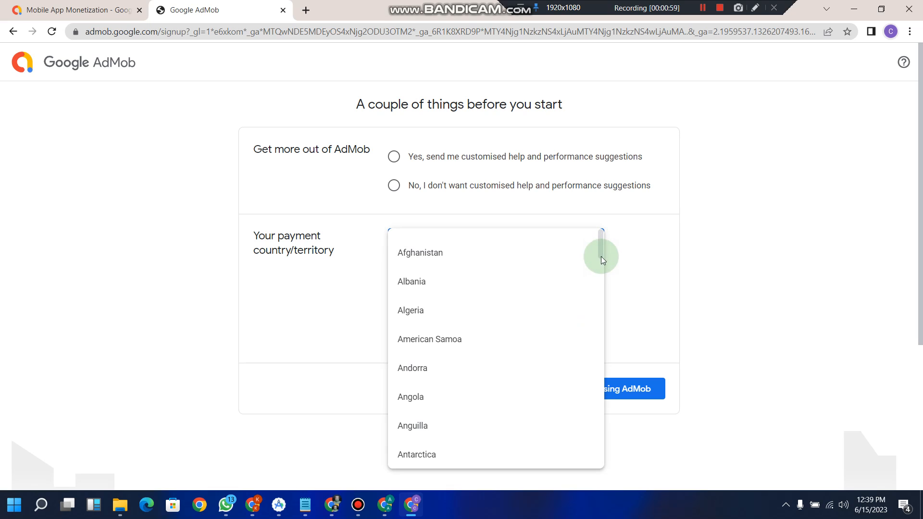
{"action": "left_click_drag", "start_coordinate": [602, 253], "coordinate": [606, 388]}
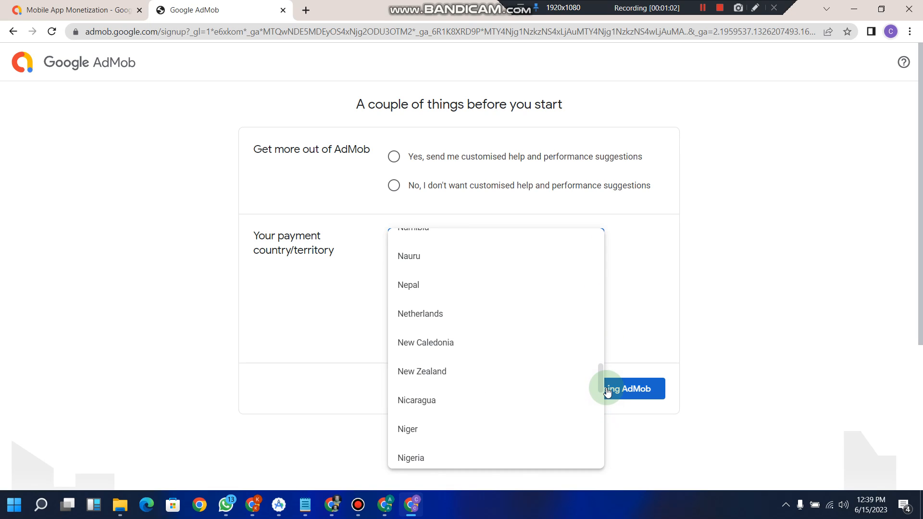
{"action": "left_click", "coordinate": [509, 469]}
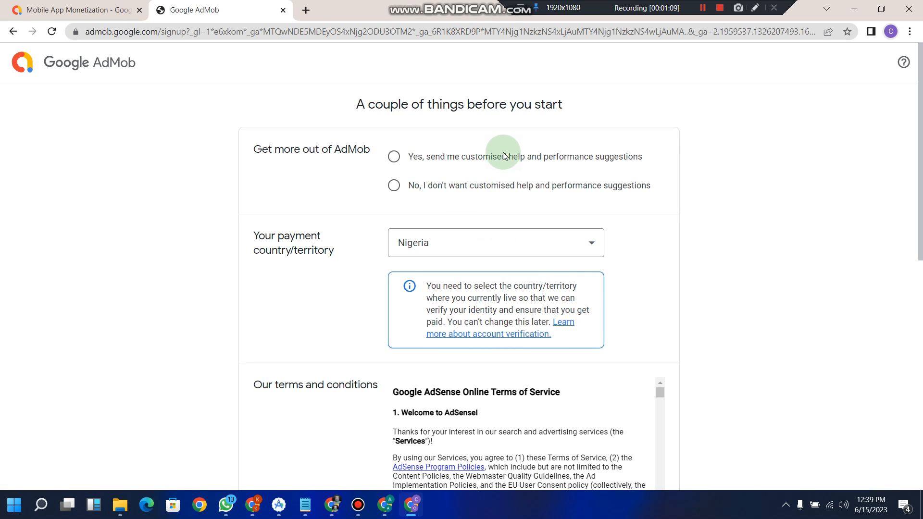
{"action": "left_click", "coordinate": [393, 185]}
{"action": "left_click_drag", "start_coordinate": [920, 154], "coordinate": [921, 303]}
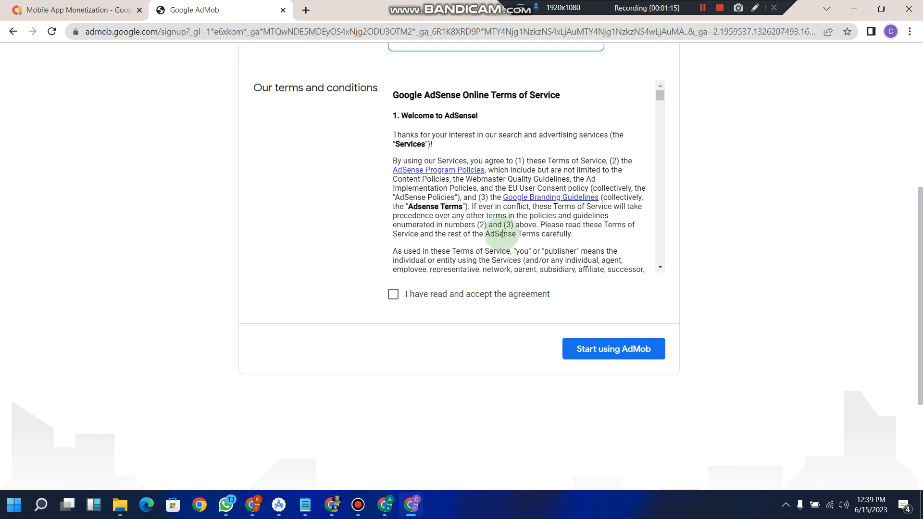
{"action": "left_click_drag", "start_coordinate": [659, 94], "coordinate": [671, 283]}
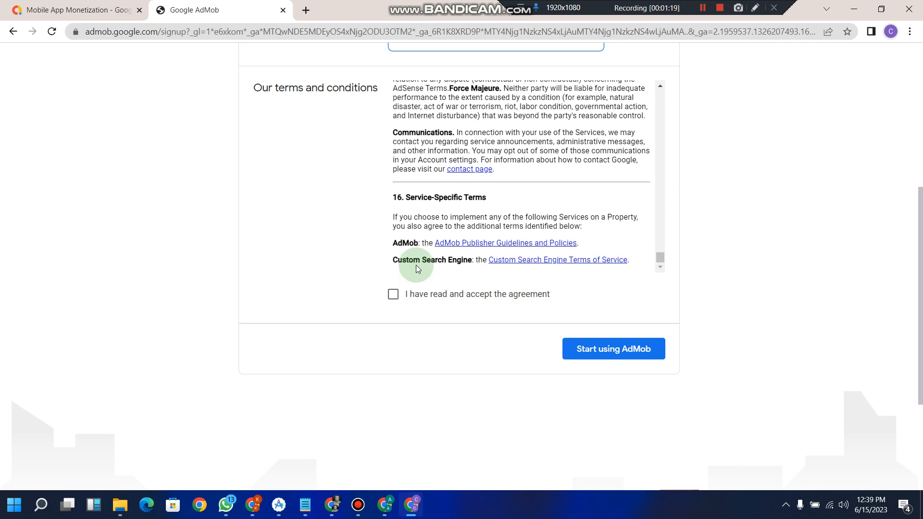
{"action": "left_click", "coordinate": [393, 298]}
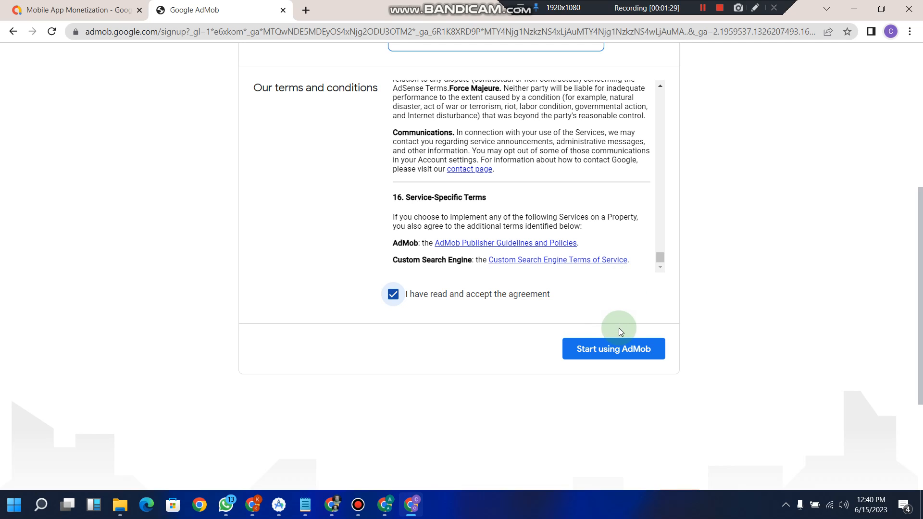
{"action": "left_click", "coordinate": [608, 348]}
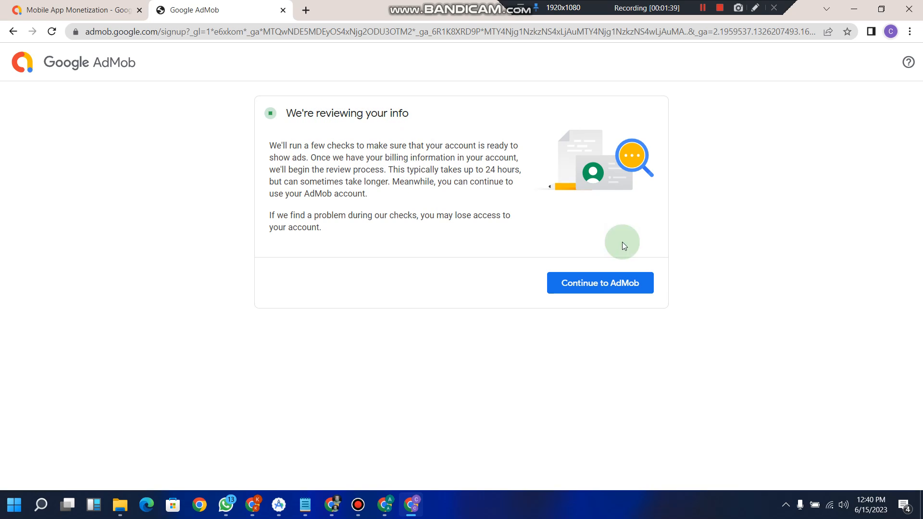
Step: Continue into the new AdMob account and begin setting up a new app from Home
{"action": "left_click", "coordinate": [611, 283]}
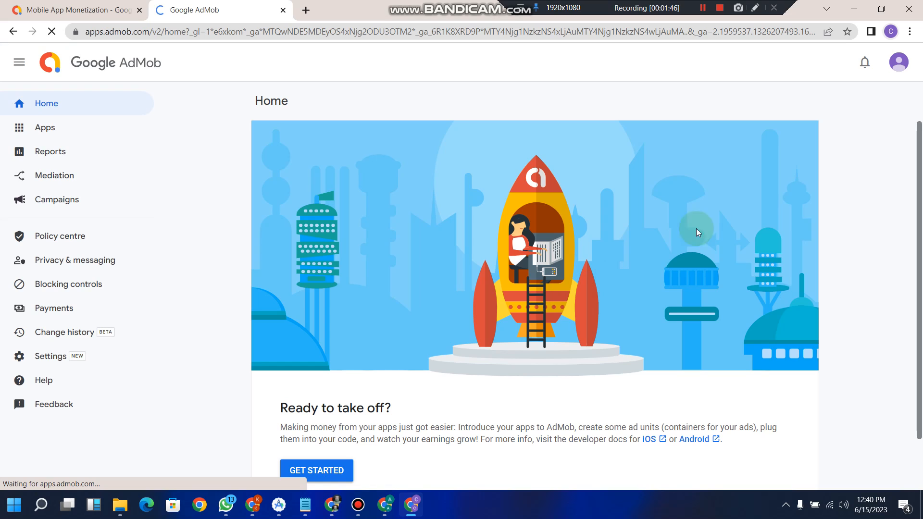
{"action": "left_click_drag", "start_coordinate": [919, 169], "coordinate": [921, 256]}
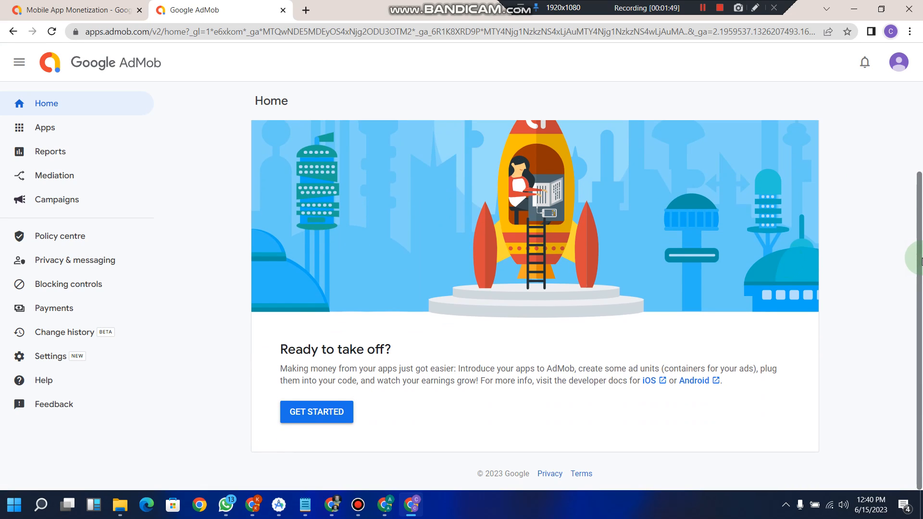
{"action": "left_click", "coordinate": [314, 411]}
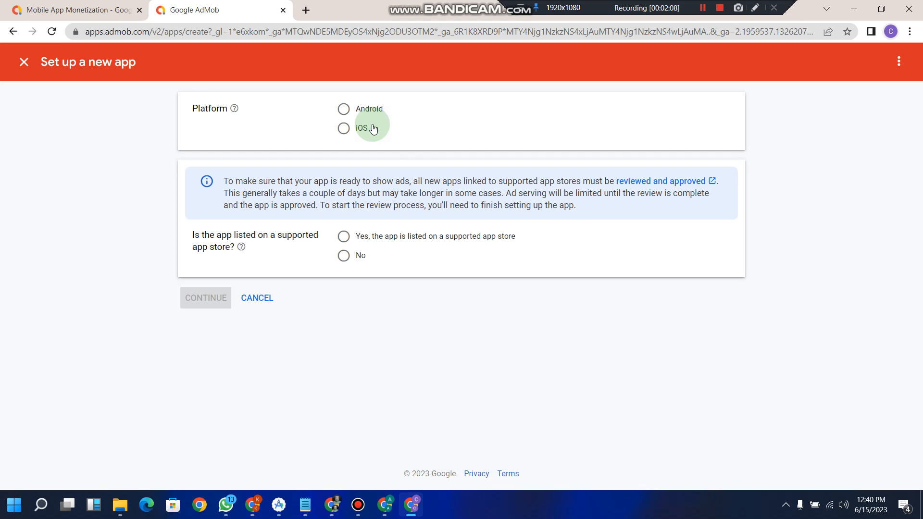
Step: Choose Android as the platform, mark the app as not store-listed, and continue
{"action": "left_click", "coordinate": [345, 109]}
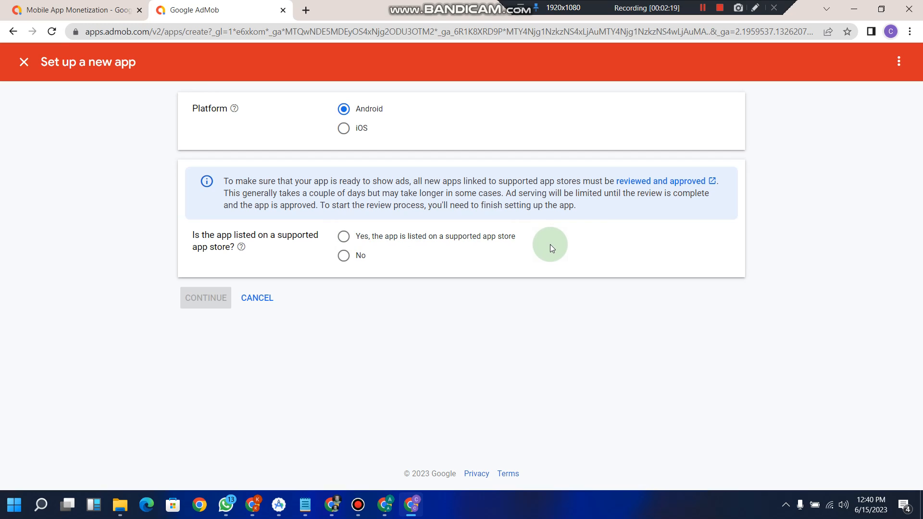
{"action": "left_click", "coordinate": [344, 256]}
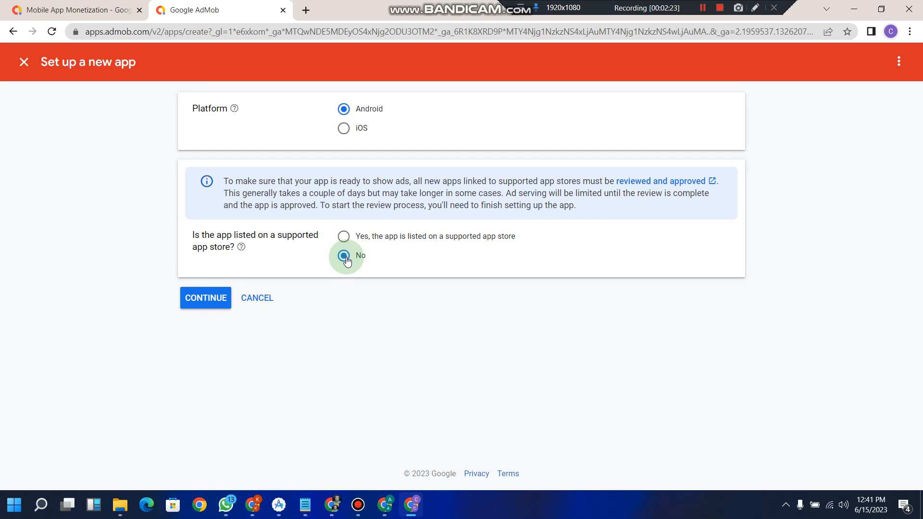
{"action": "left_click", "coordinate": [204, 300]}
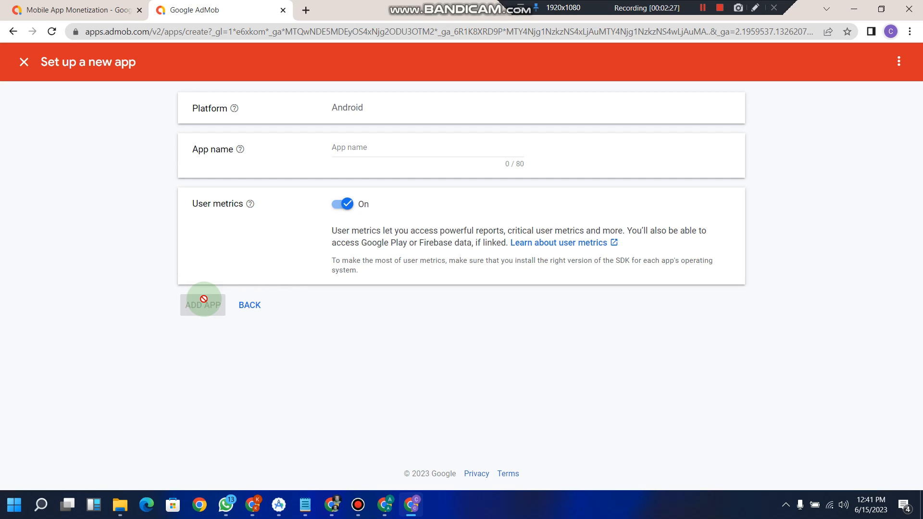
Step: Name the app Flashlight and add it to AdMob
{"action": "left_click", "coordinate": [384, 145]}
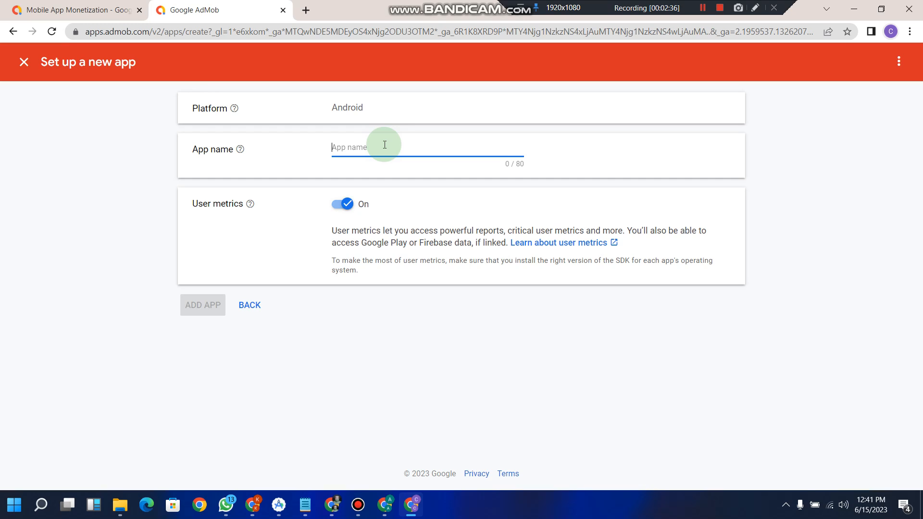
{"action": "type", "text": "Su"}
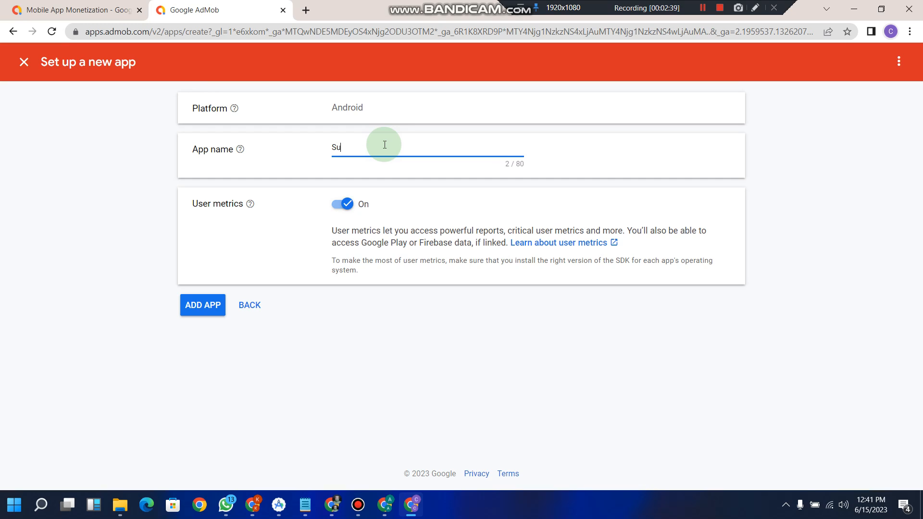
{"action": "type", "text": "n"}
{"action": "key", "text": "BackSpace"}
{"action": "key", "text": "BackSpace"}
{"action": "key", "text": "BackSpace"}
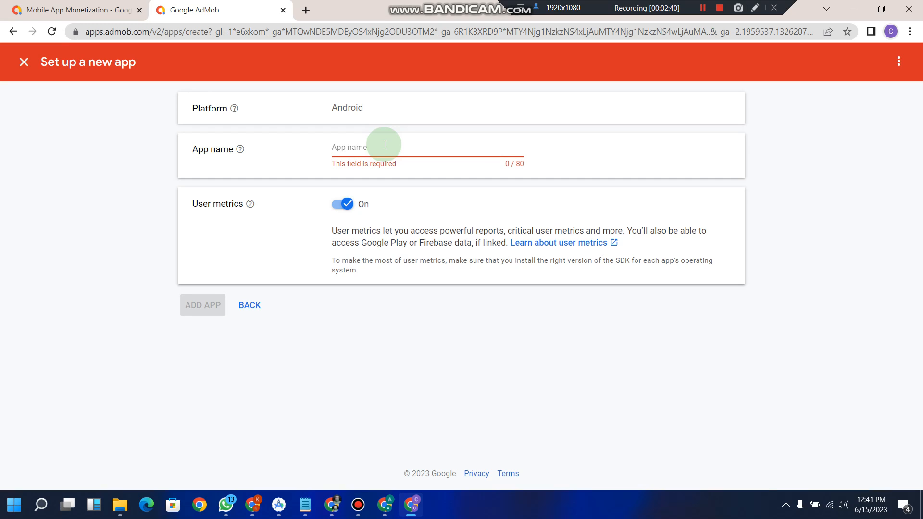
{"action": "type", "text": "Fla"}
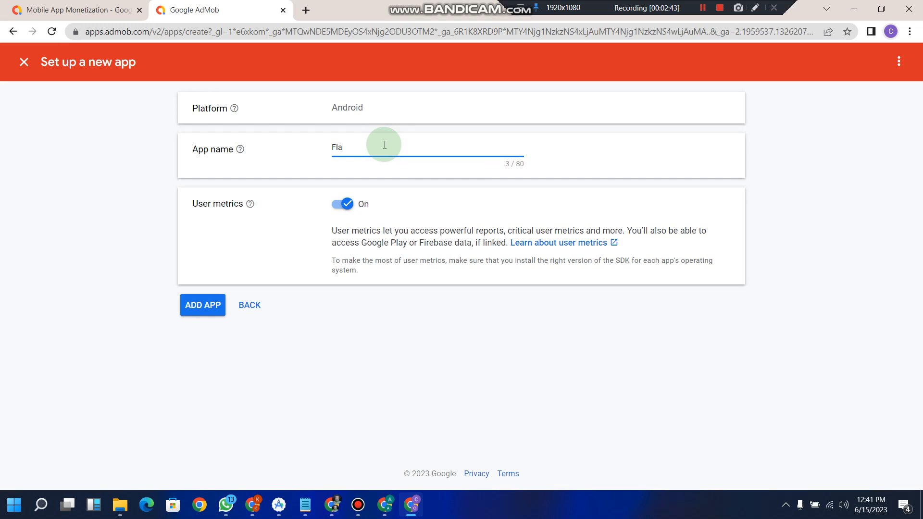
{"action": "type", "text": "sh"}
{"action": "type", "text": "lih"}
{"action": "type", "text": "ght"}
{"action": "left_click", "coordinate": [199, 310]}
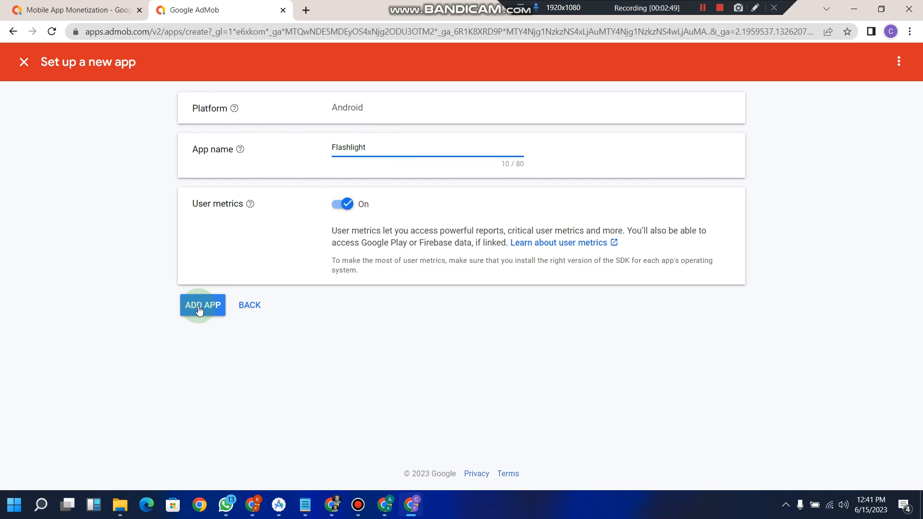
{"action": "left_click", "coordinate": [207, 309]}
{"action": "left_click", "coordinate": [207, 308]}
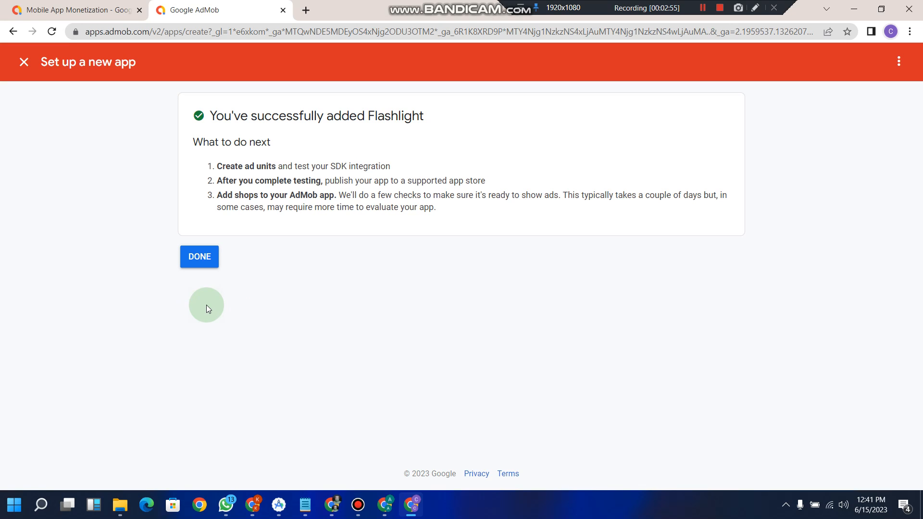
Step: Finish app setup, review the Flashlight app overview, and go to Payments
{"action": "left_click", "coordinate": [201, 263]}
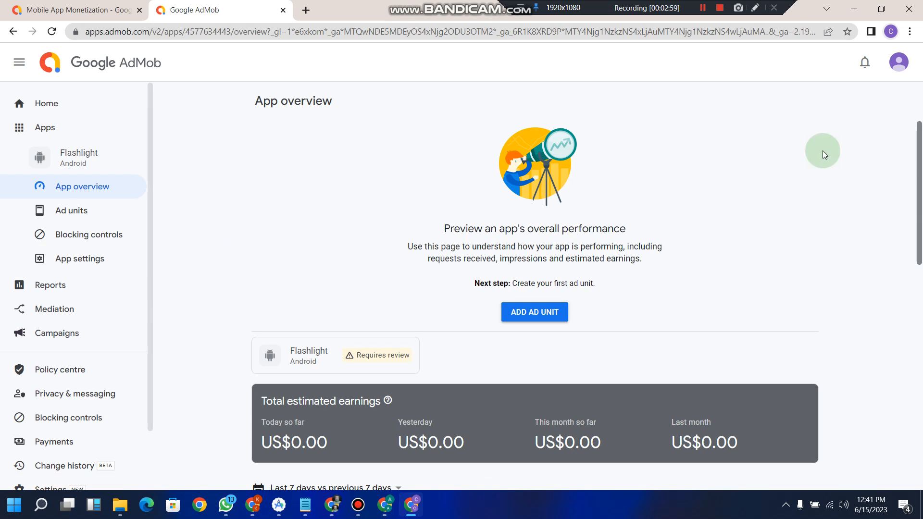
{"action": "left_click_drag", "start_coordinate": [918, 159], "coordinate": [920, 245]}
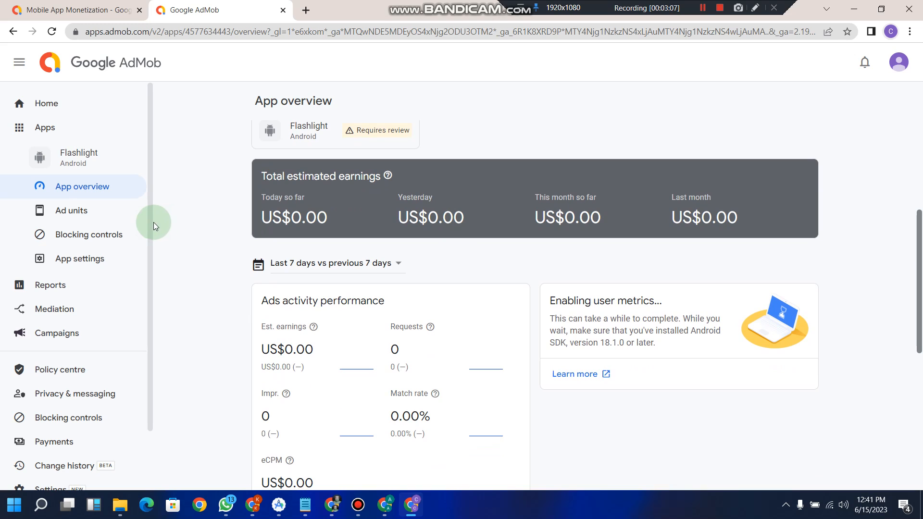
{"action": "left_click_drag", "start_coordinate": [150, 222], "coordinate": [144, 303]}
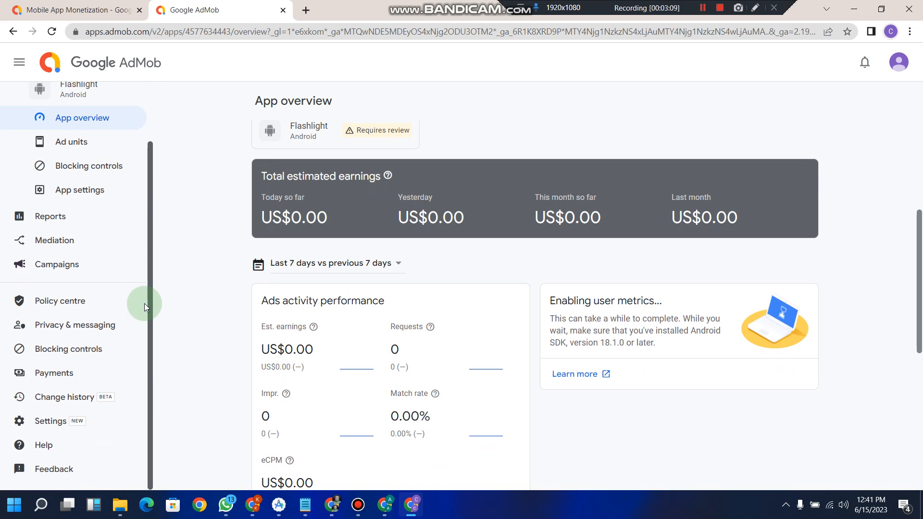
{"action": "left_click", "coordinate": [54, 376]}
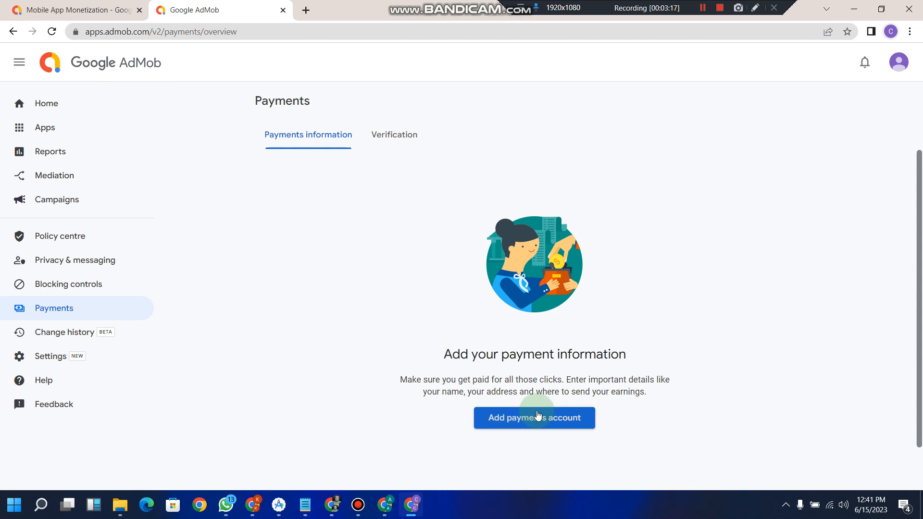
Step: Start adding a payments account with account type set to Individual
{"action": "left_click", "coordinate": [543, 418]}
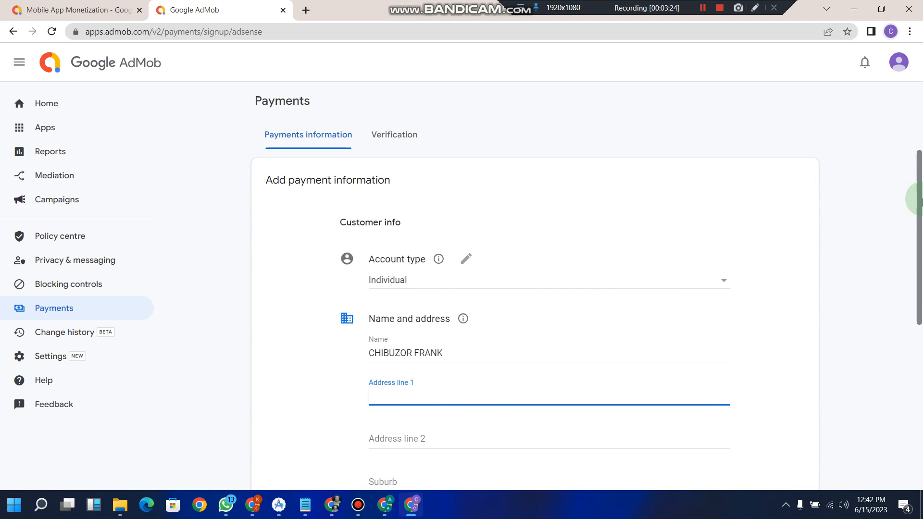
{"action": "left_click_drag", "start_coordinate": [919, 202], "coordinate": [921, 252]}
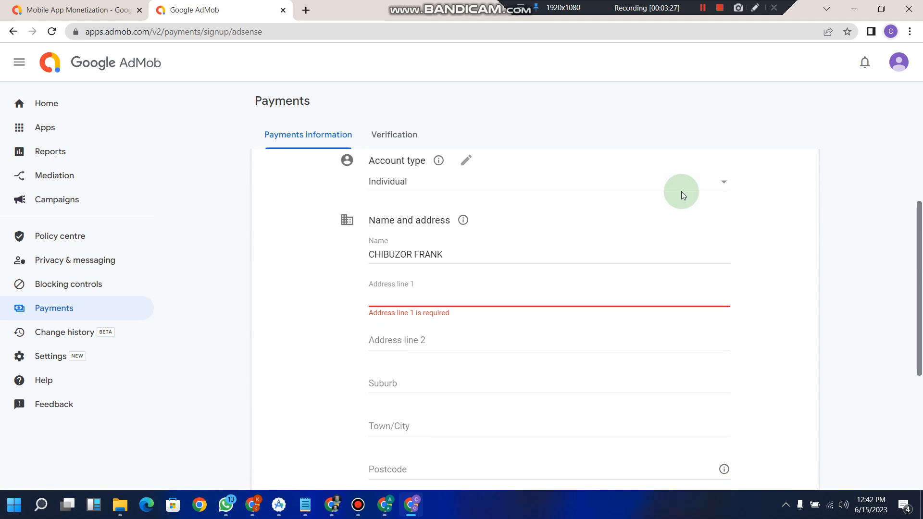
{"action": "left_click", "coordinate": [724, 182]}
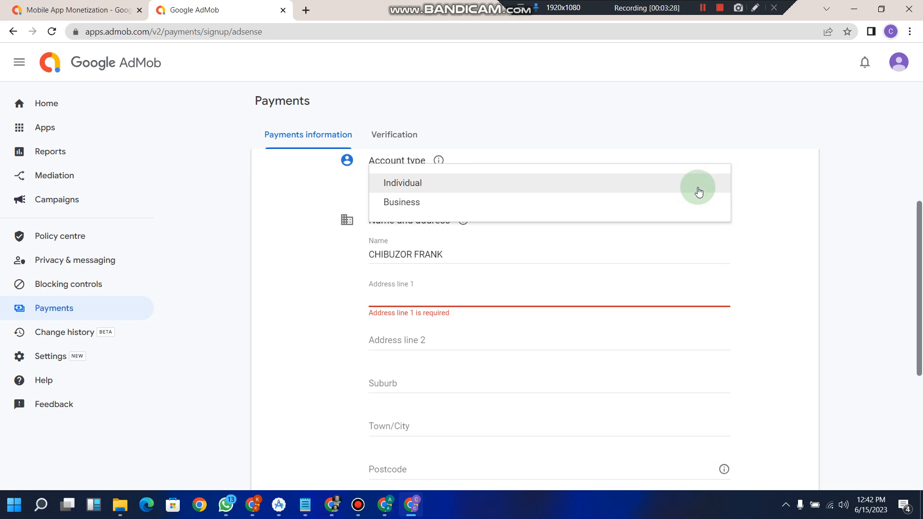
{"action": "left_click", "coordinate": [655, 202]}
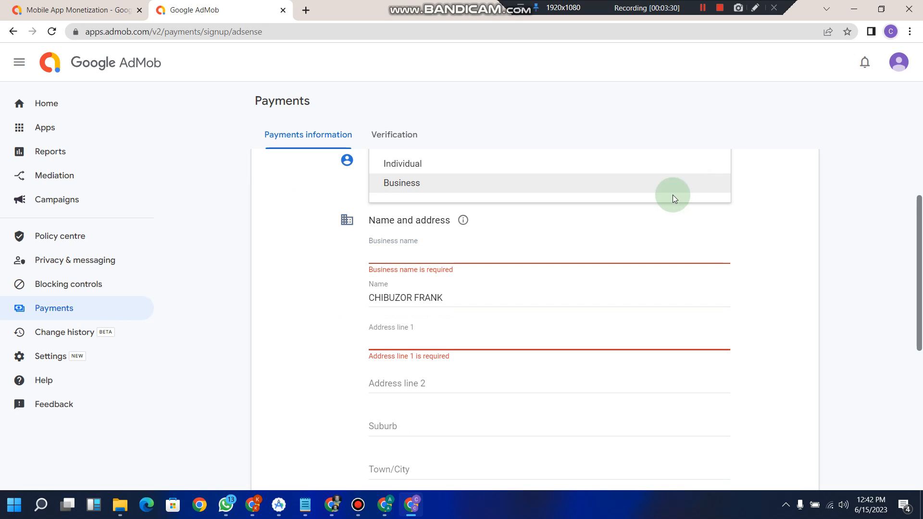
{"action": "left_click", "coordinate": [647, 167]}
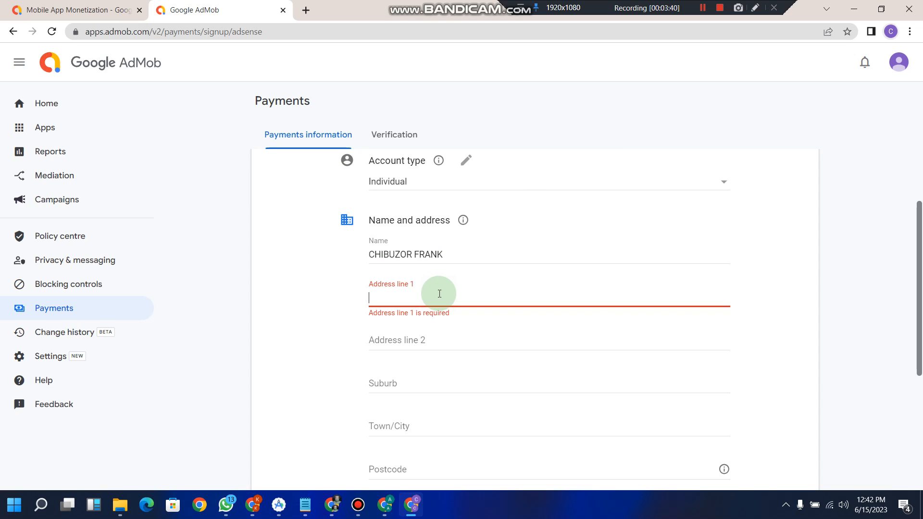
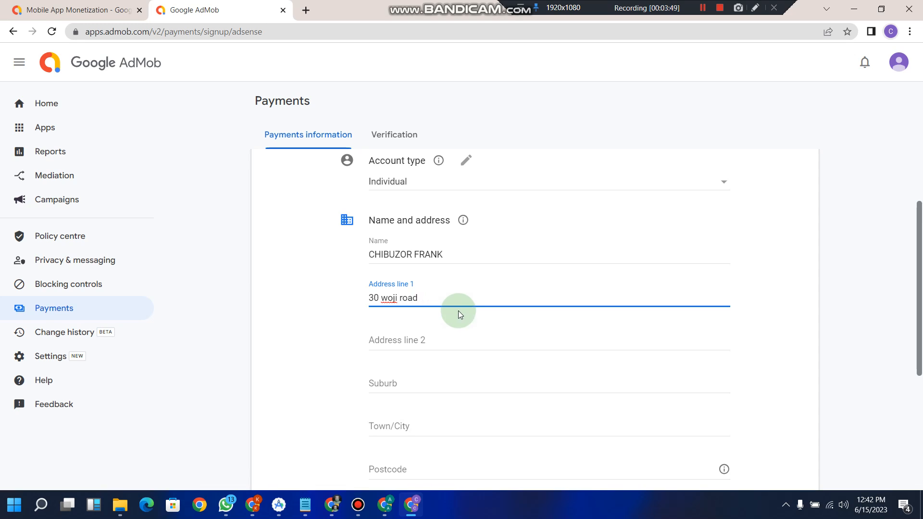
Step: Fill in both street address lines, the suburb and the town/city
{"action": "left_click", "coordinate": [454, 339]}
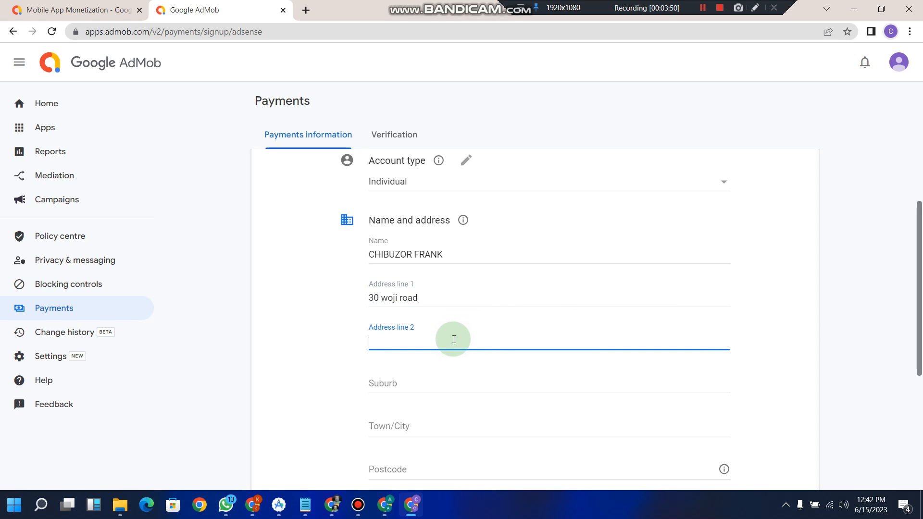
{"action": "left_click", "coordinate": [456, 382]}
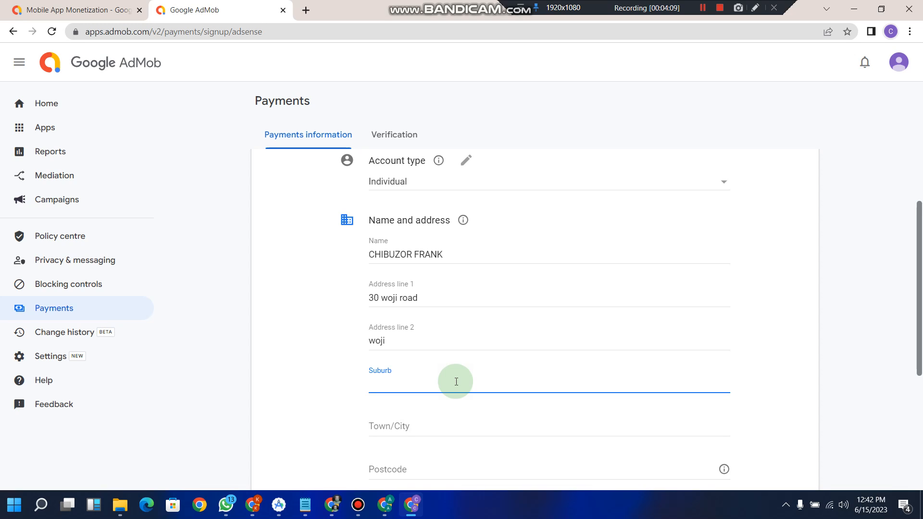
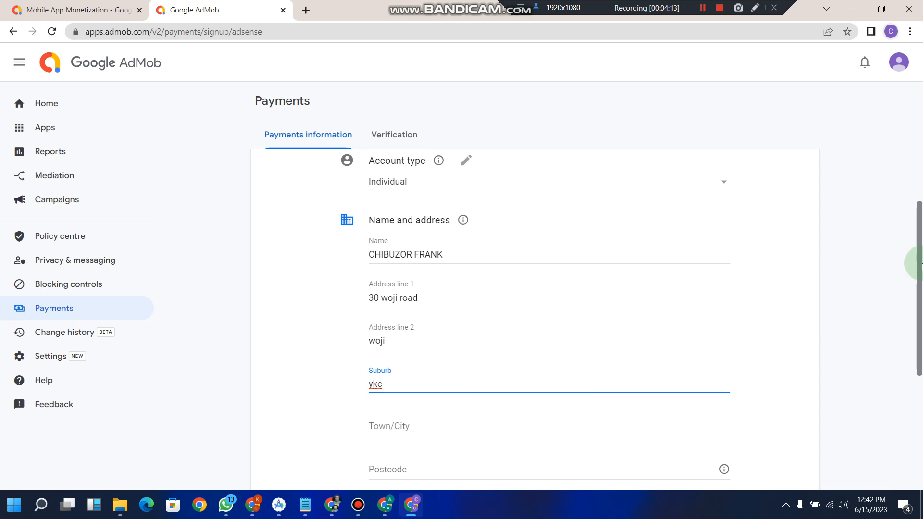
{"action": "left_click_drag", "start_coordinate": [919, 267], "coordinate": [920, 344]}
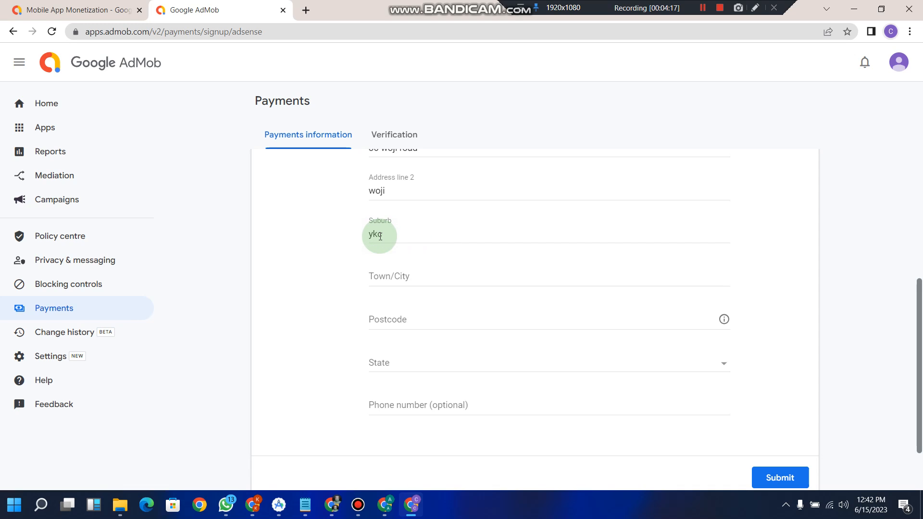
{"action": "left_click", "coordinate": [394, 279]}
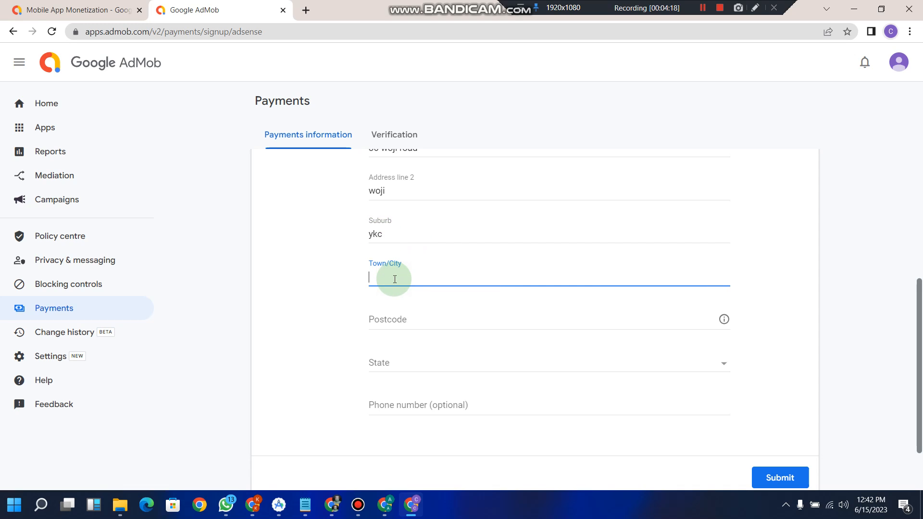
{"action": "type", "text": "Port Harcourt"}
{"action": "left_click", "coordinate": [419, 320]}
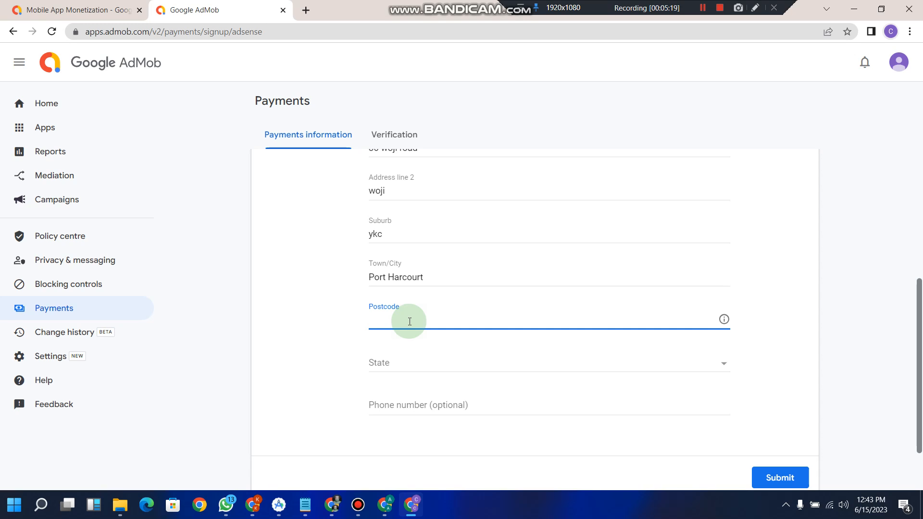
Step: Enter the postcode, choose Rivers as the state, and add the phone number
{"action": "type", "text": "500102"}
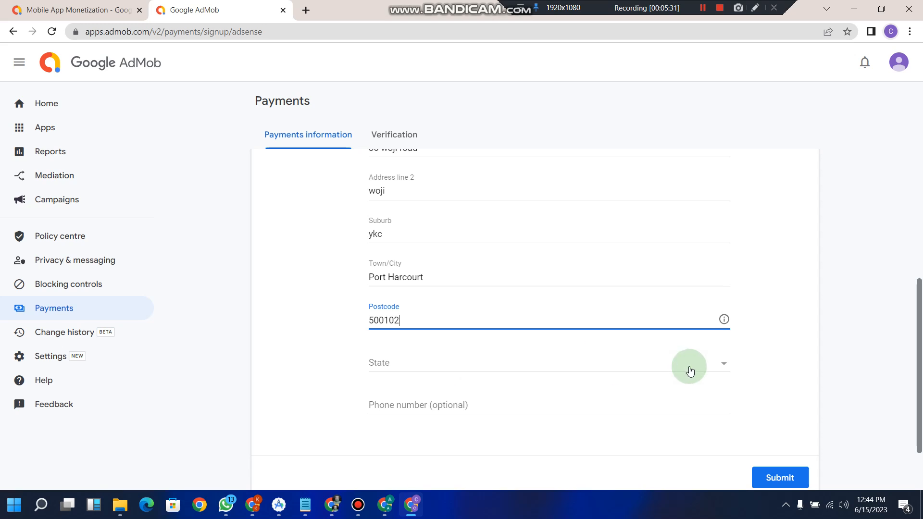
{"action": "left_click", "coordinate": [719, 368]}
{"action": "left_click_drag", "start_coordinate": [727, 356], "coordinate": [721, 407]}
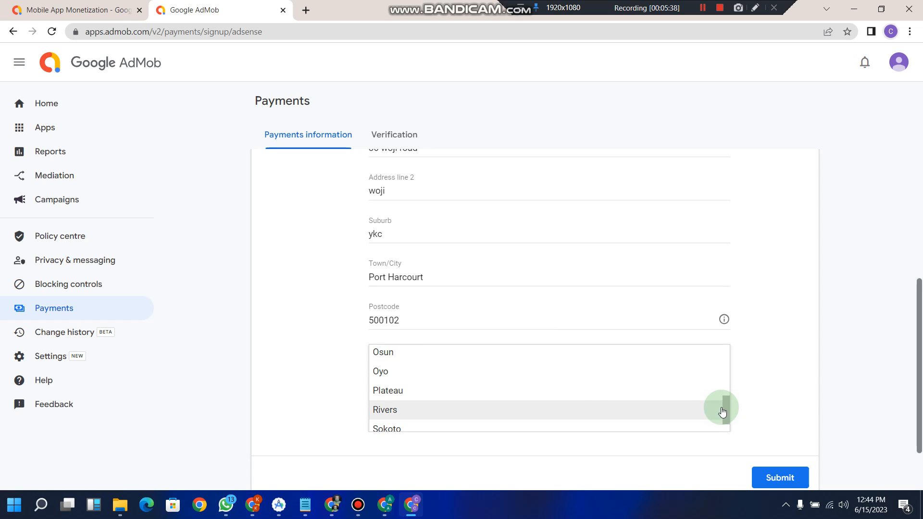
{"action": "left_click", "coordinate": [587, 407]}
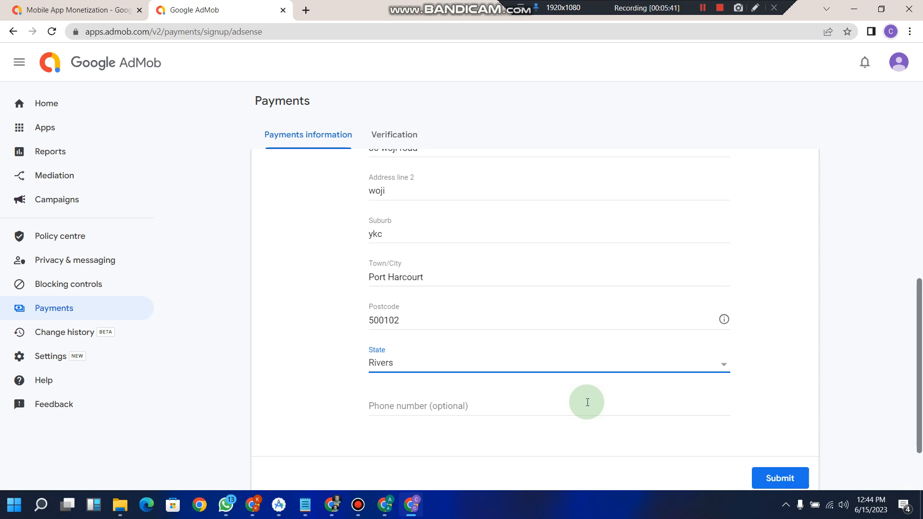
{"action": "left_click", "coordinate": [547, 409]}
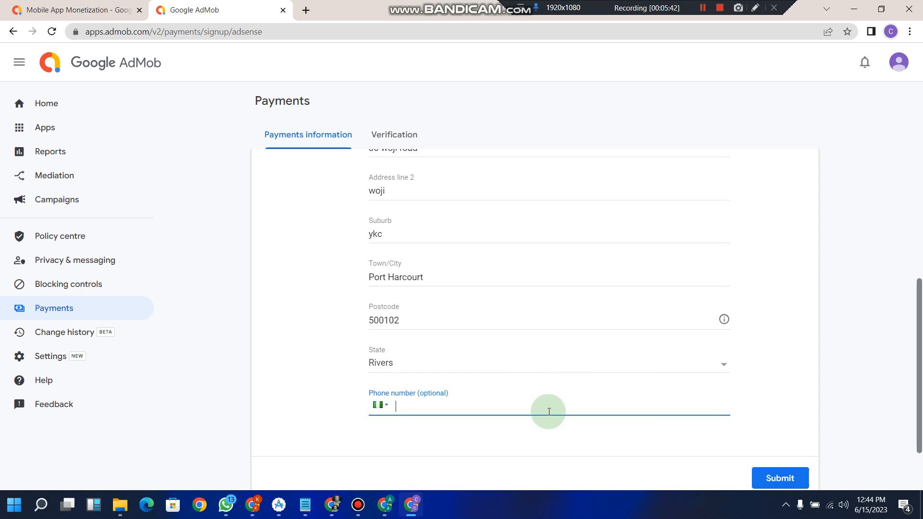
Step: Submit the payment details, review the payments profile, and return to Home
{"action": "left_click", "coordinate": [788, 477]}
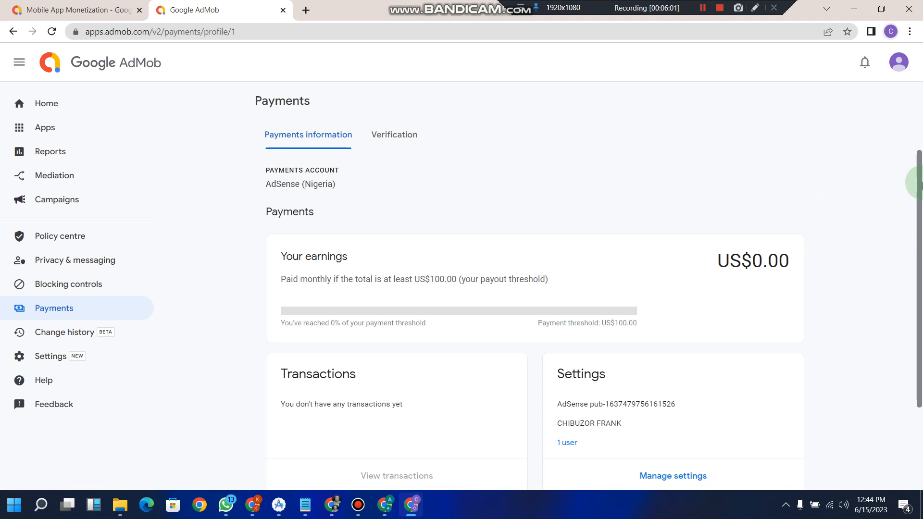
{"action": "left_click_drag", "start_coordinate": [921, 183], "coordinate": [919, 230]}
{"action": "left_click", "coordinate": [77, 107]}
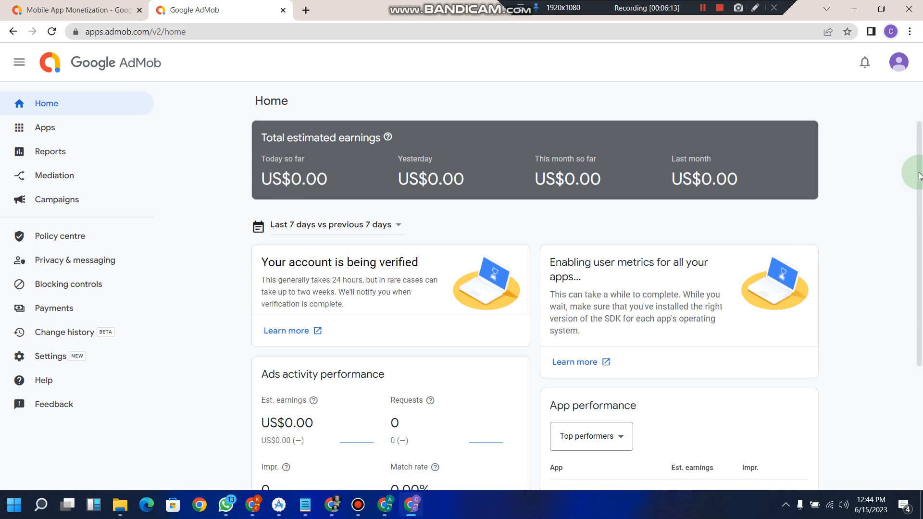
Step: Show the sidebar Apps flyout listing the Flashlight Android app
{"action": "left_click_drag", "start_coordinate": [919, 176], "coordinate": [919, 119]}
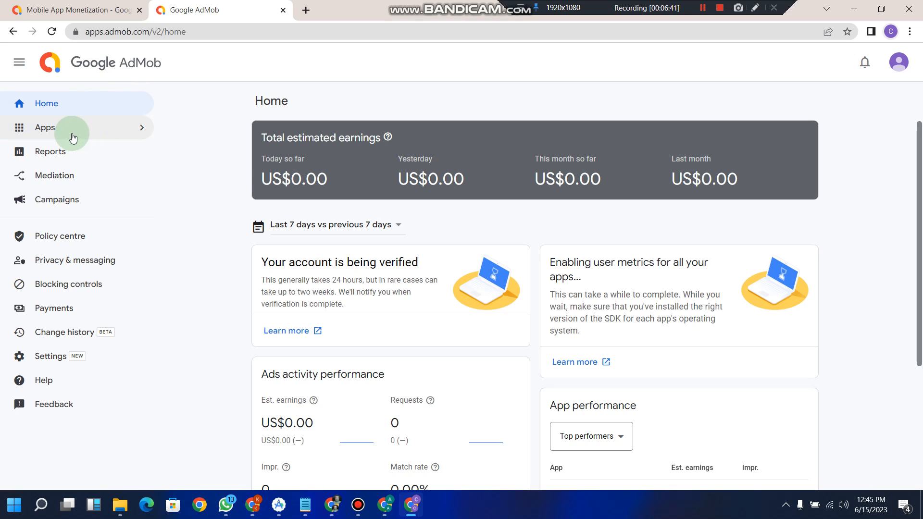
{"action": "mouse_move", "coordinate": [73, 138]}
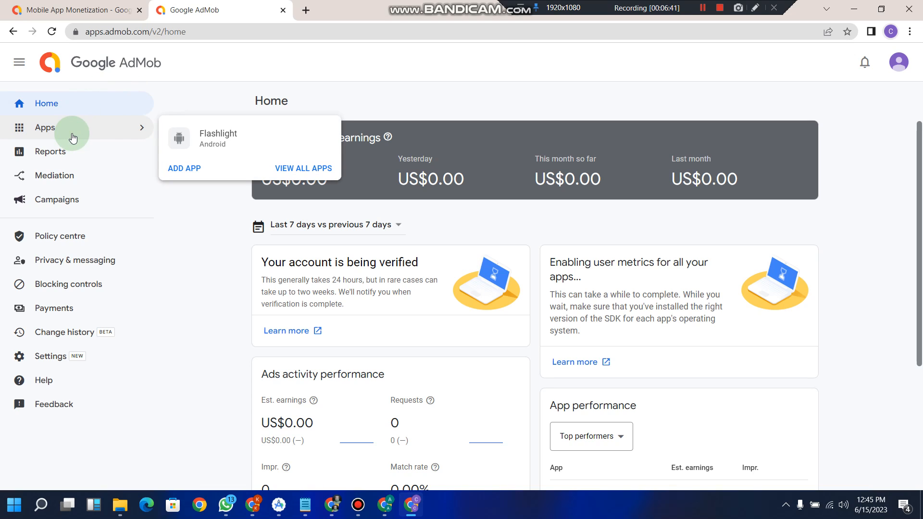
Step: Open Flashlight's ad units list, briefly starting and cancelling a new ad unit
{"action": "left_click", "coordinate": [214, 140]}
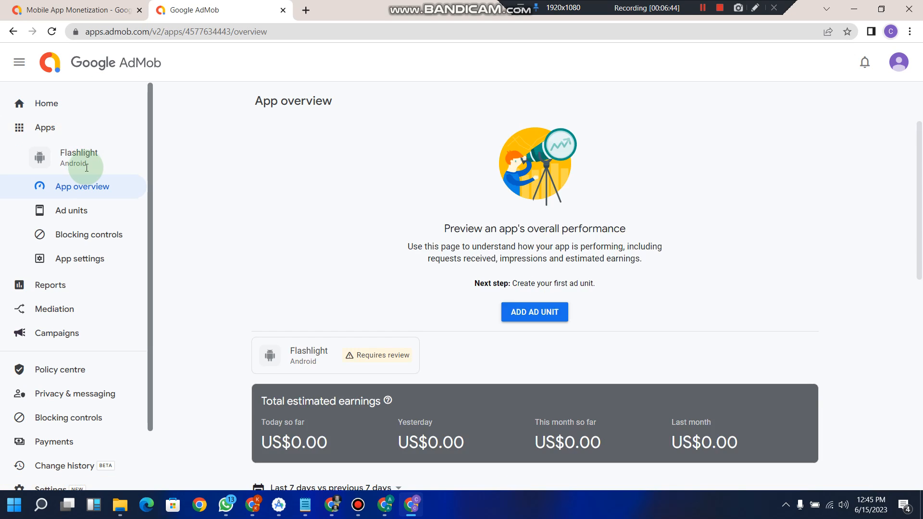
{"action": "left_click", "coordinate": [91, 214]}
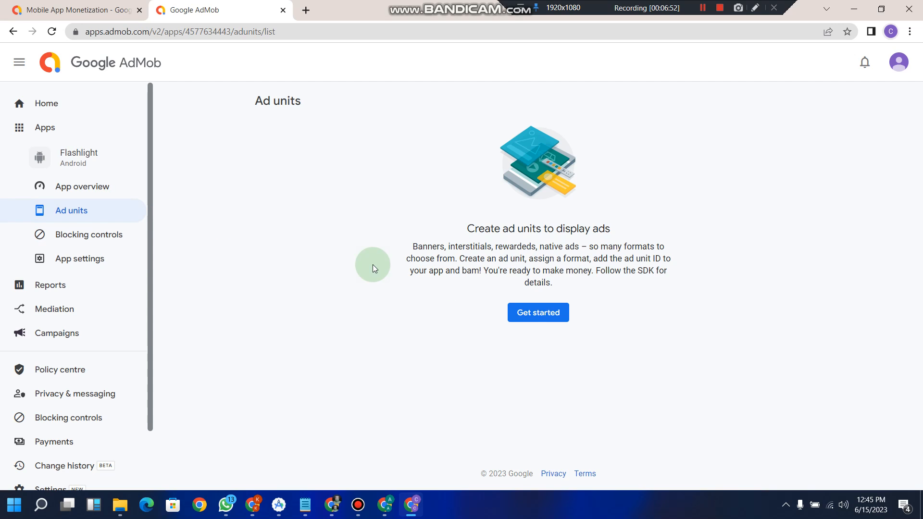
{"action": "left_click", "coordinate": [544, 312]}
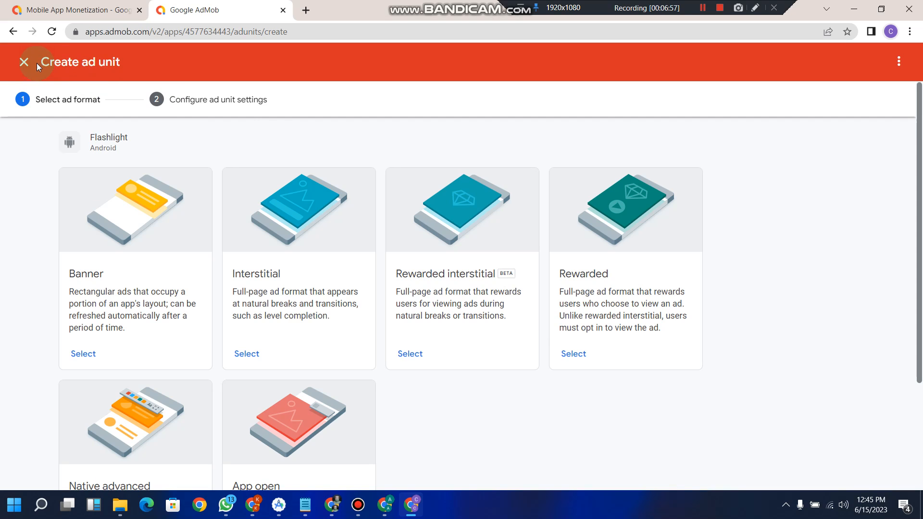
{"action": "left_click", "coordinate": [24, 62]}
{"action": "left_click", "coordinate": [77, 212]}
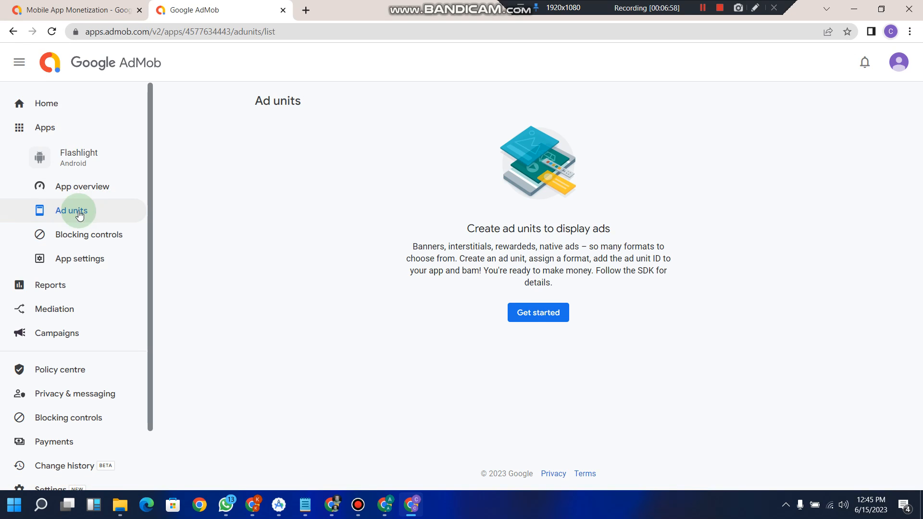
Step: Return Home, then reopen Flashlight from the Apps list and go to its empty Ad units page
{"action": "left_click", "coordinate": [54, 113]}
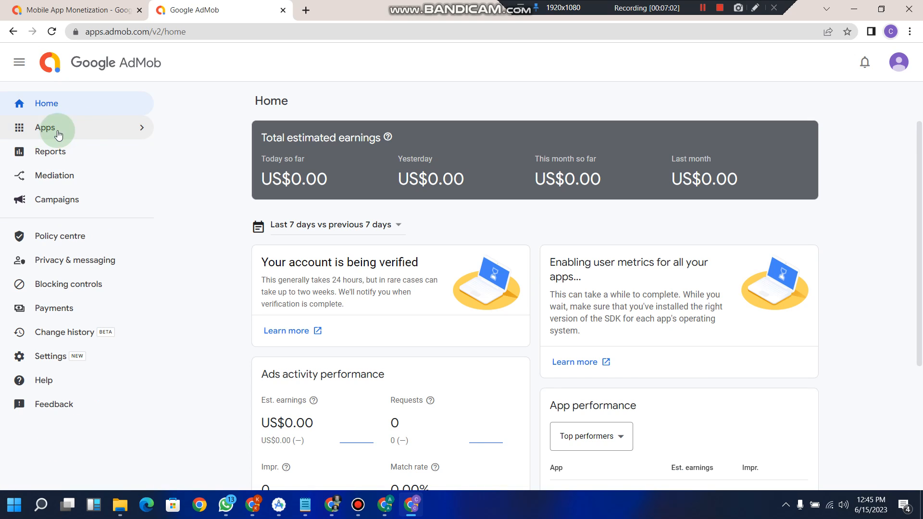
{"action": "left_click", "coordinate": [81, 133]}
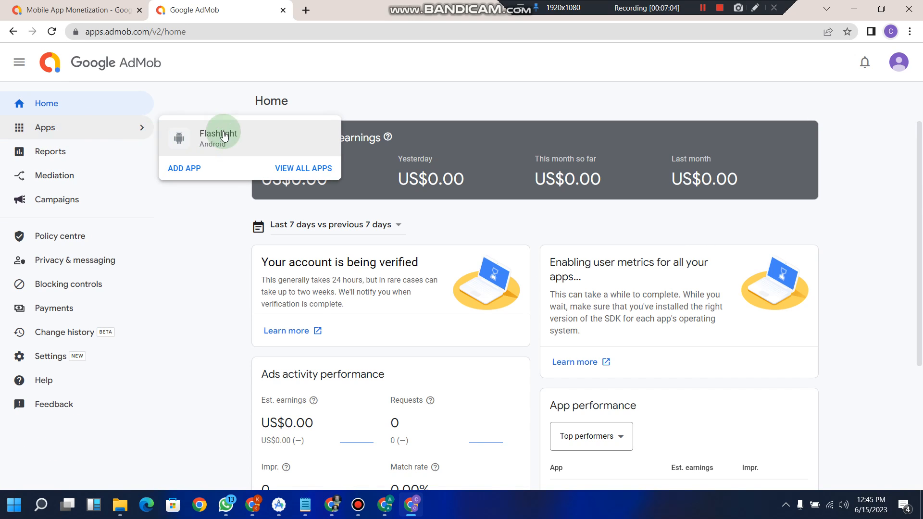
{"action": "left_click", "coordinate": [250, 138]}
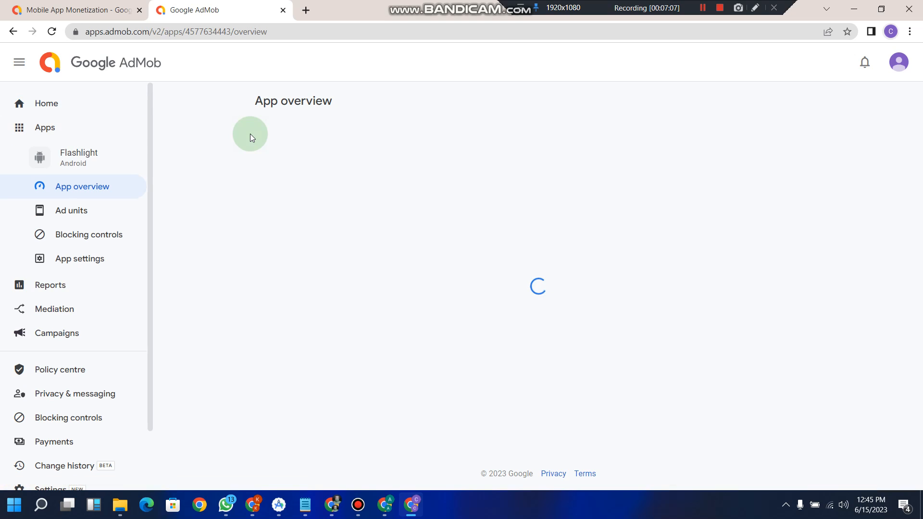
{"action": "left_click", "coordinate": [75, 215]}
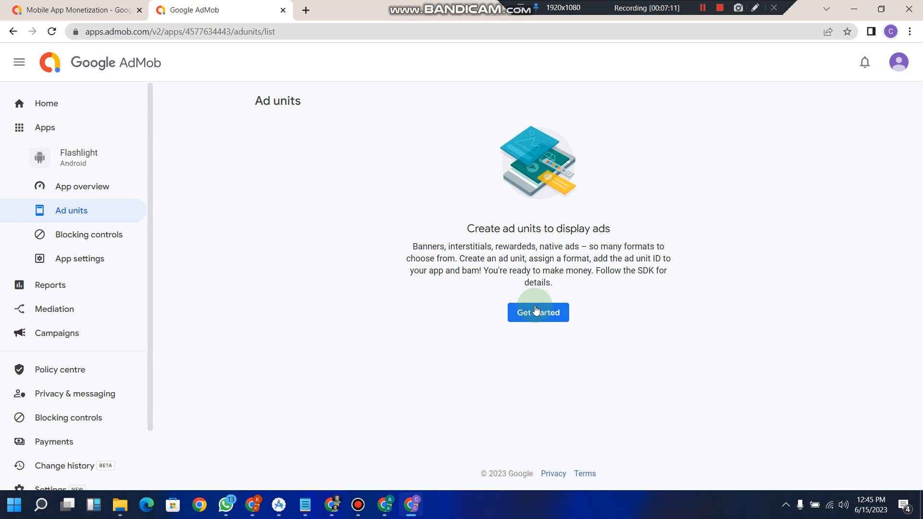
Step: Begin a new Flashlight ad unit and browse the Banner, Interstitial, Rewarded, Native advanced and App open formats
{"action": "left_click", "coordinate": [536, 310]}
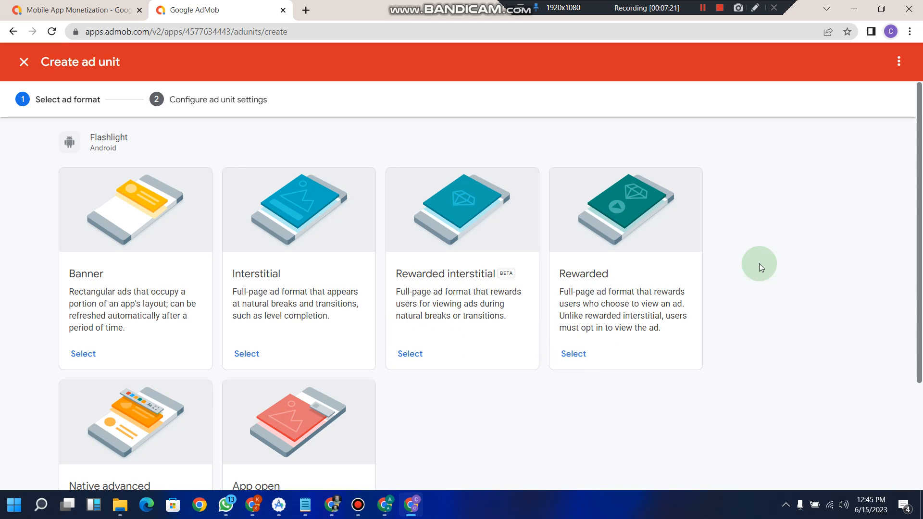
{"action": "left_click_drag", "start_coordinate": [917, 210], "coordinate": [918, 247]}
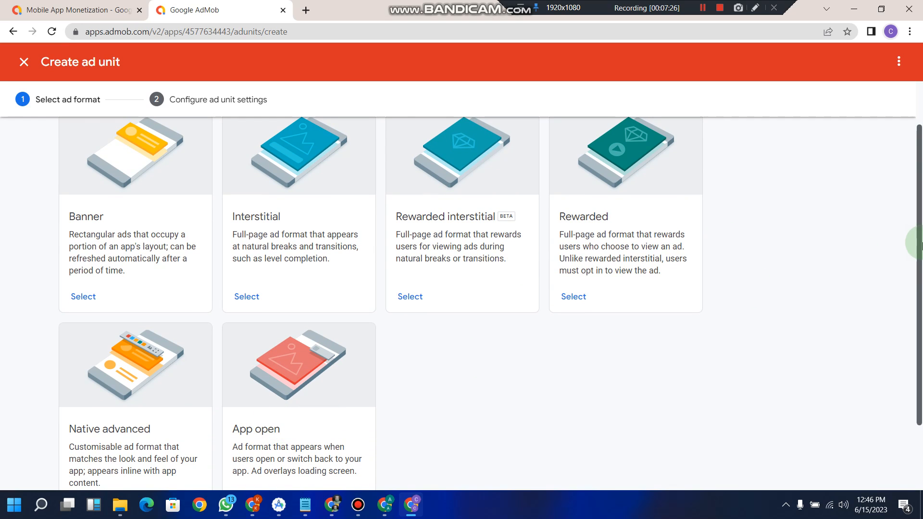
{"action": "left_click_drag", "start_coordinate": [918, 243], "coordinate": [921, 283]}
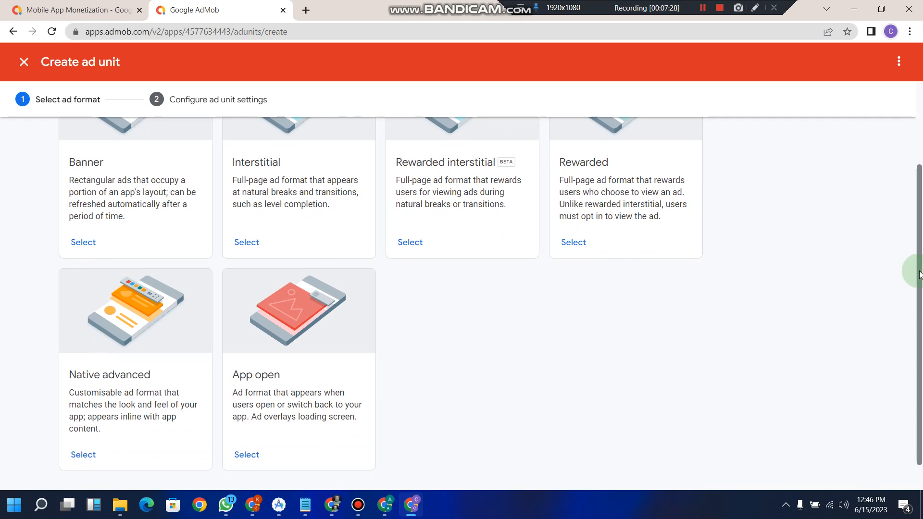
{"action": "scroll", "coordinate": [909, 284], "scroll_direction": "up", "scroll_amount": 1}
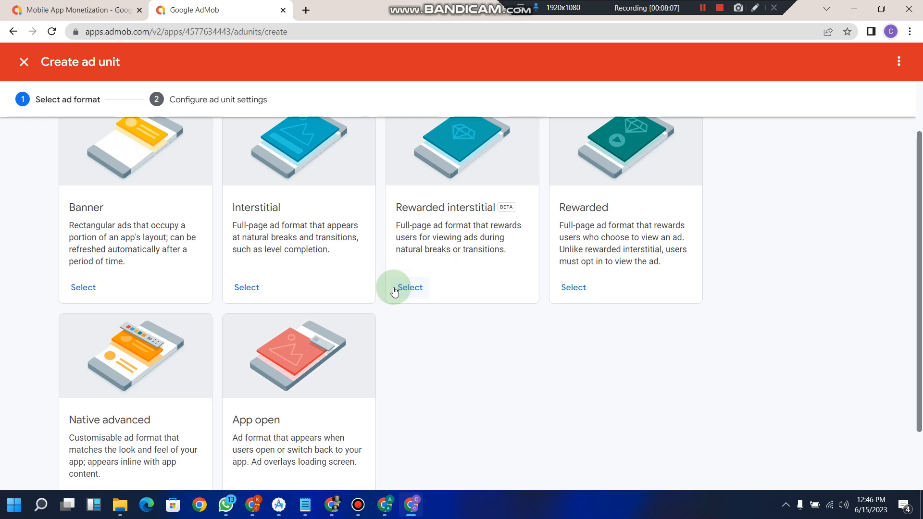
Step: Choose the Banner format, name the ad unit 'Banner1', and create it
{"action": "double_click", "coordinate": [84, 288]}
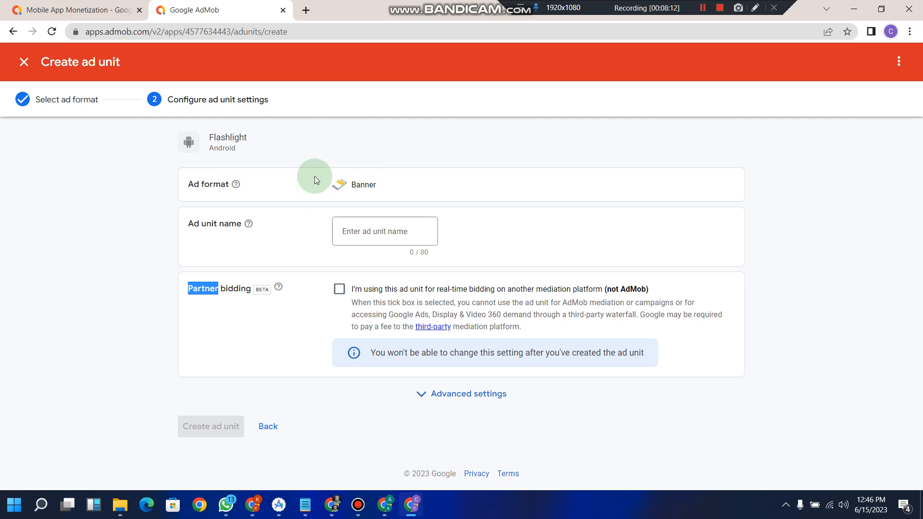
{"action": "left_click", "coordinate": [384, 231]}
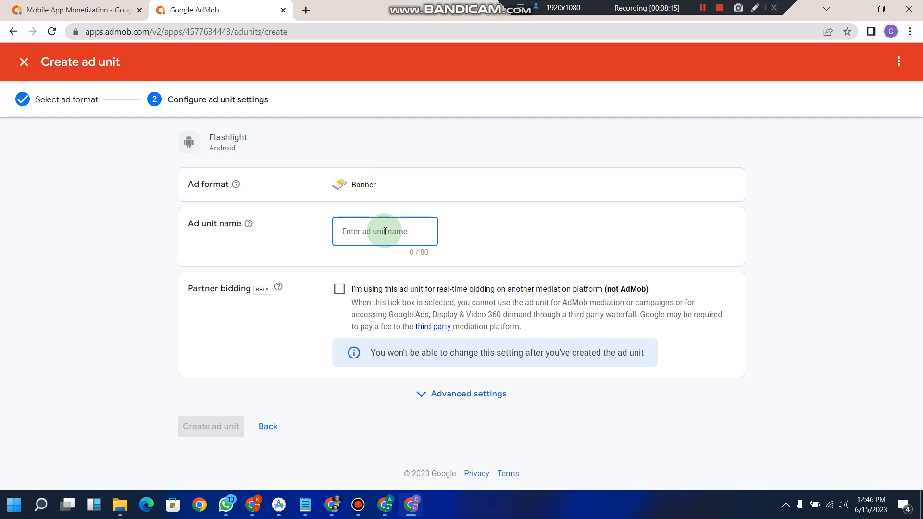
{"action": "type", "text": "Bann"}
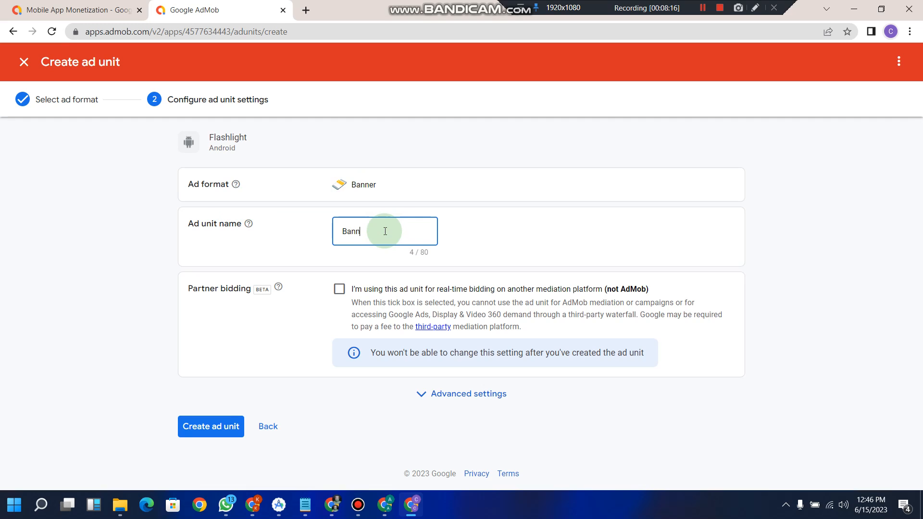
{"action": "type", "text": "er1"}
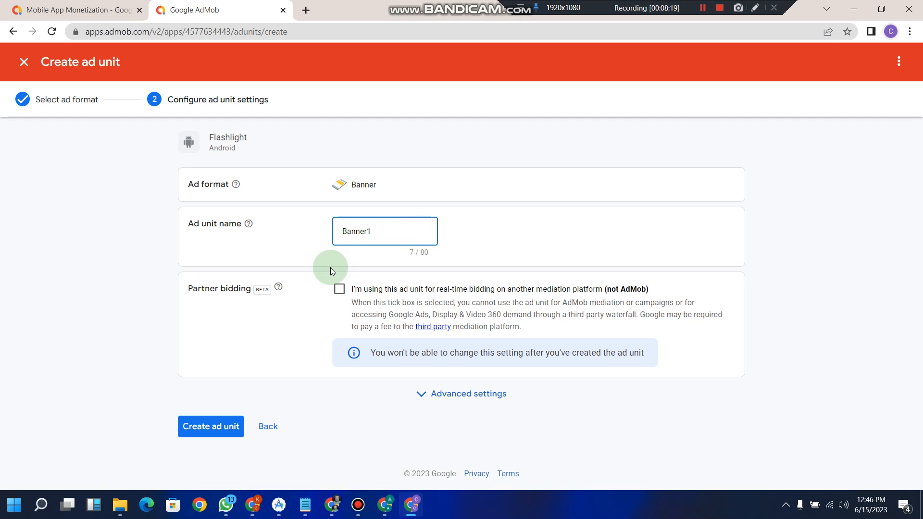
{"action": "left_click", "coordinate": [214, 421]}
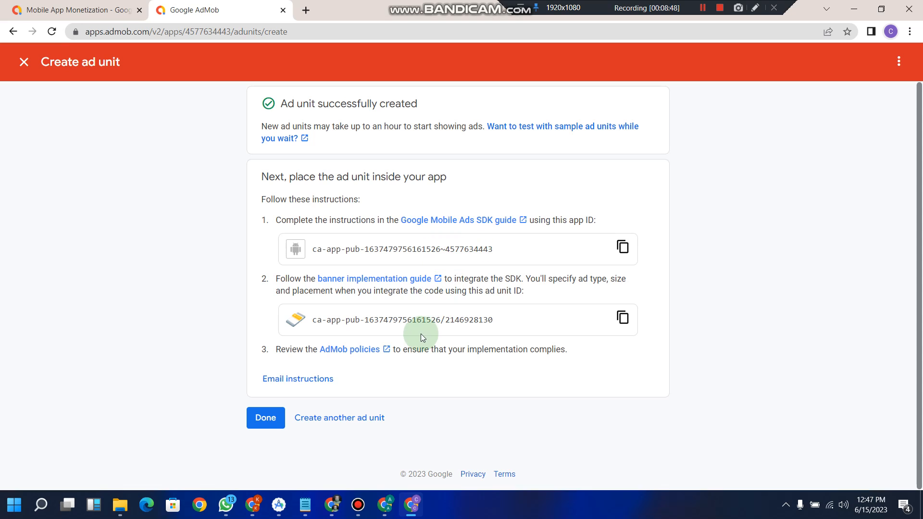
Step: Confirm the Banner1 setup and return to the Ad units list showing Banner1
{"action": "left_click", "coordinate": [263, 429]}
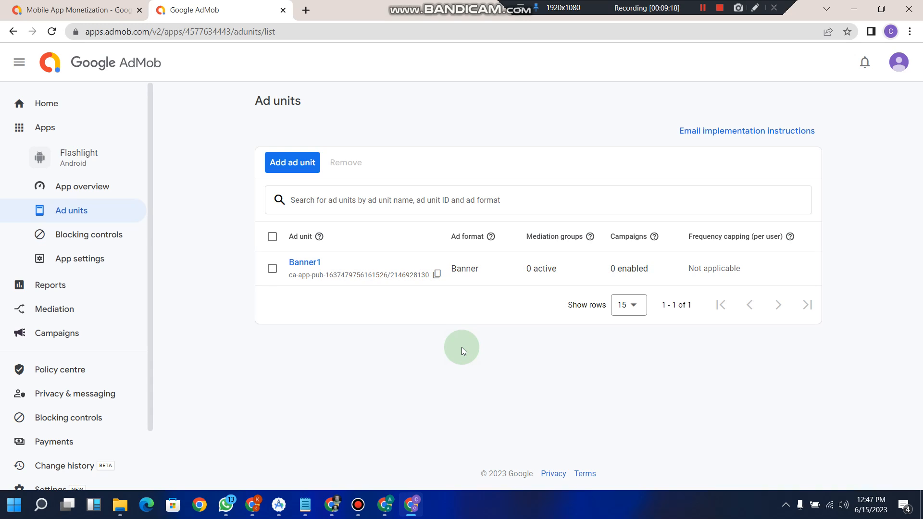
Step: Return to the Home dashboard showing US$0.00 earnings and the account still being verified
{"action": "left_click", "coordinate": [69, 111]}
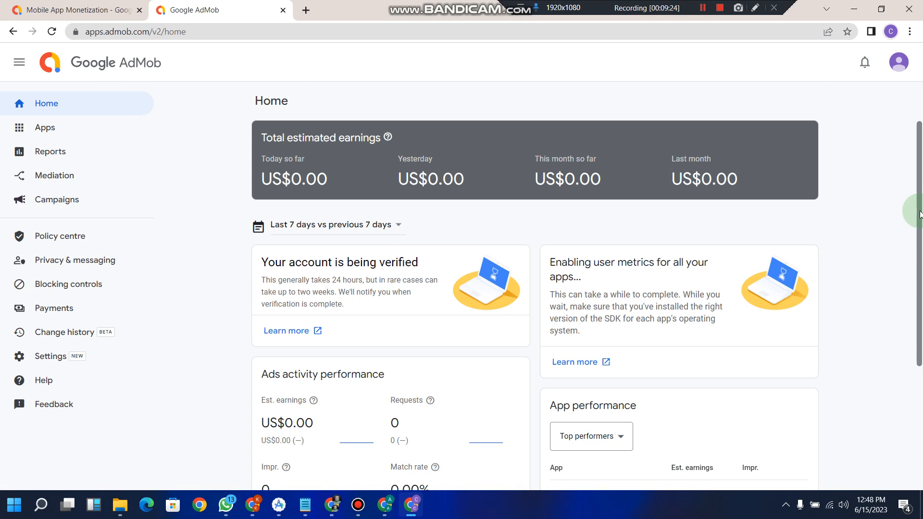
{"action": "scroll", "coordinate": [919, 214], "scroll_direction": "down", "scroll_amount": 4}
{"action": "scroll", "coordinate": [920, 216], "scroll_direction": "up", "scroll_amount": 3}
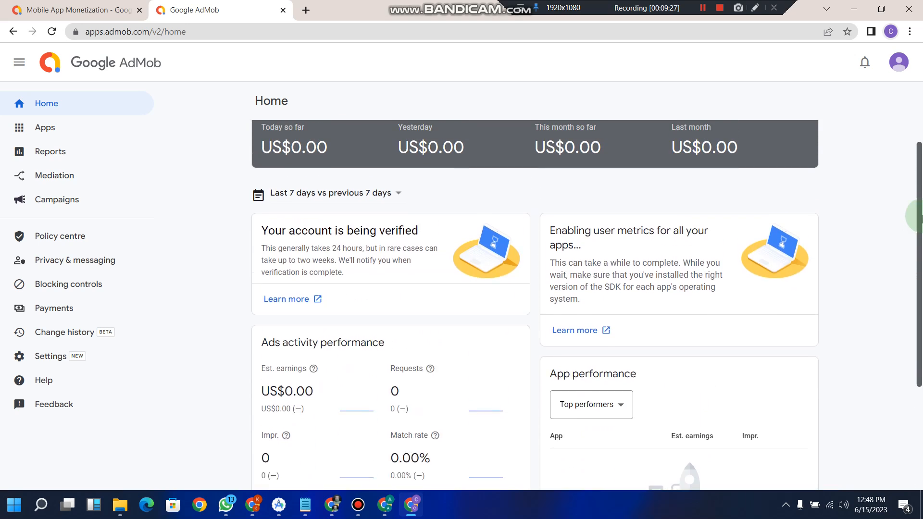